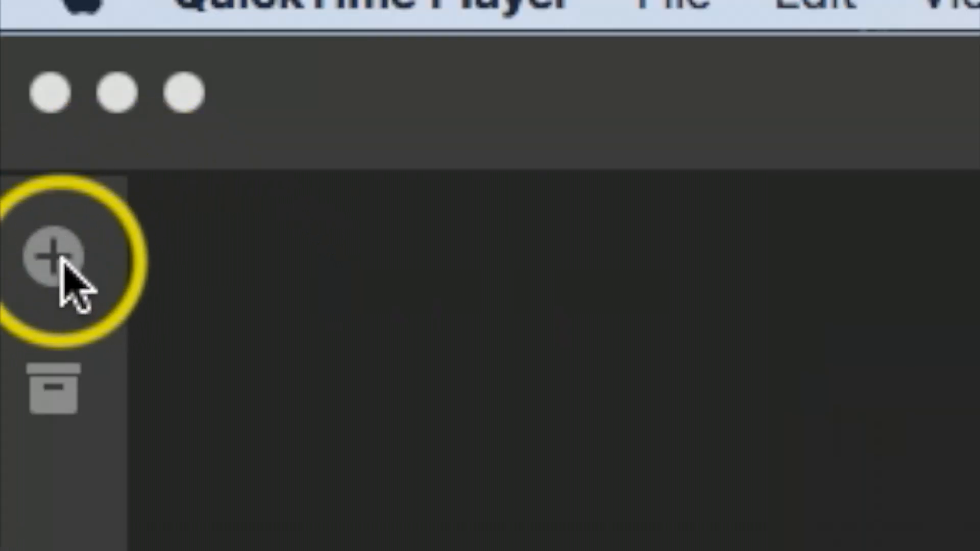
Choose the photo Maroon Bells Sunset.jpeg from the 09 September 2017 folder and bring it up for import review
{"action": "left_click", "coordinate": [59, 256]}
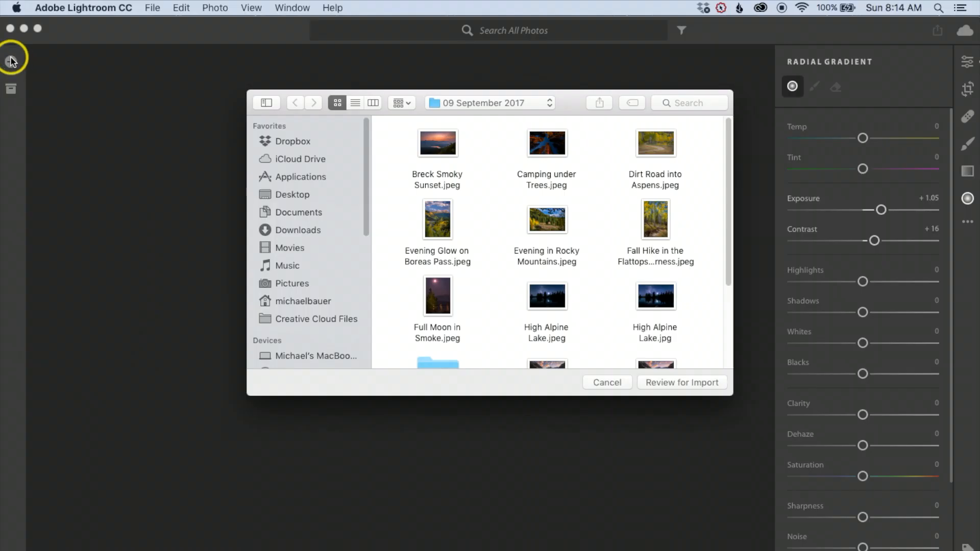
{"action": "scroll", "coordinate": [633, 245], "scroll_direction": "down", "scroll_amount": 5}
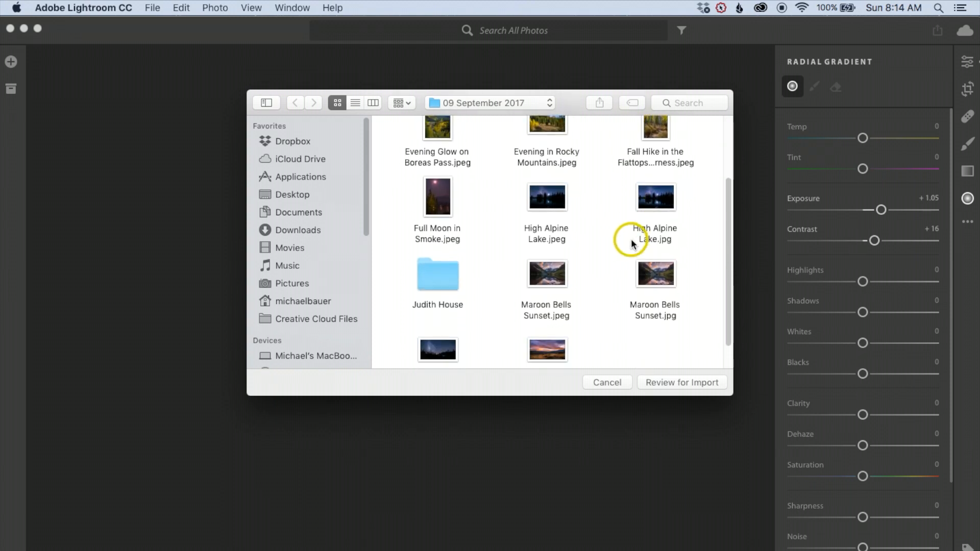
{"action": "left_click", "coordinate": [548, 249]}
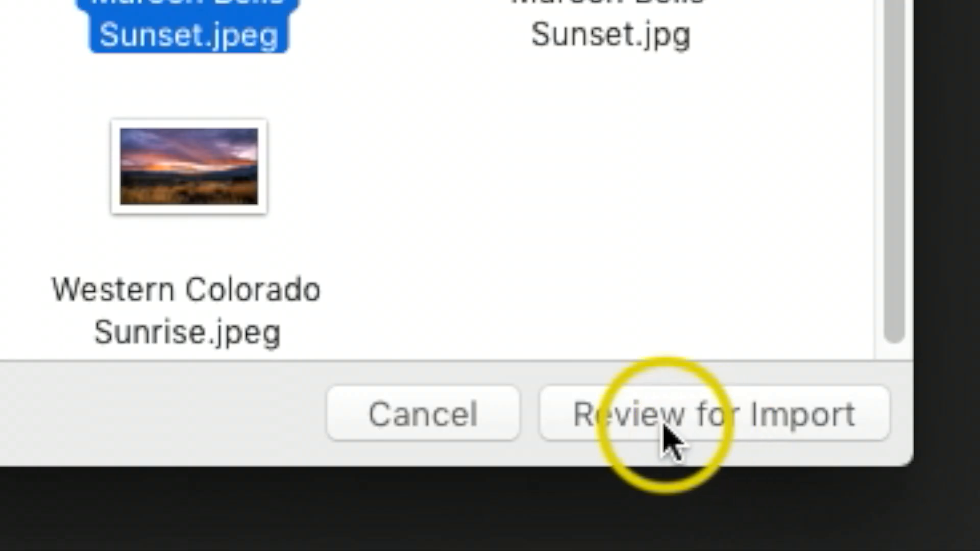
{"action": "left_click", "coordinate": [763, 438]}
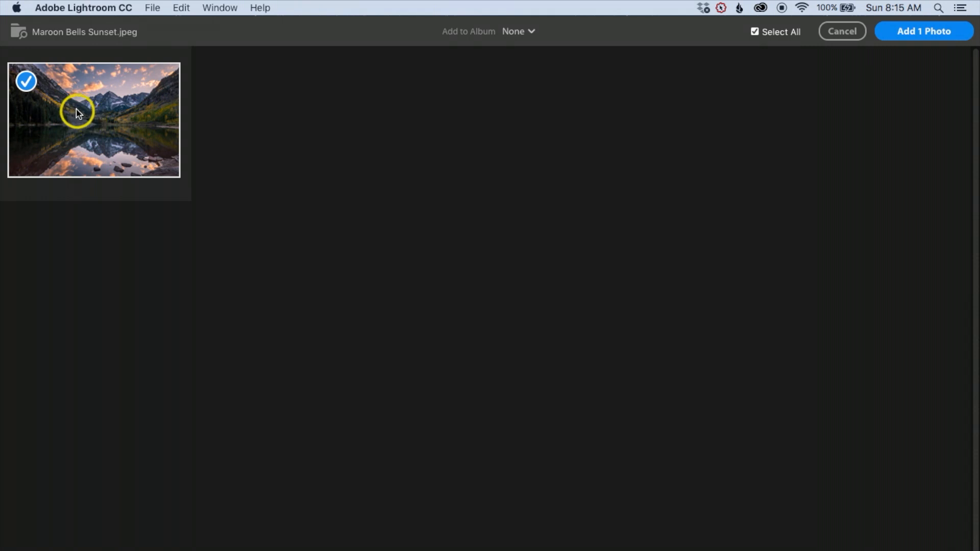
Keep the Maroon Bells Sunset photo selected for import and add it without assigning an album
{"action": "left_click", "coordinate": [27, 81]}
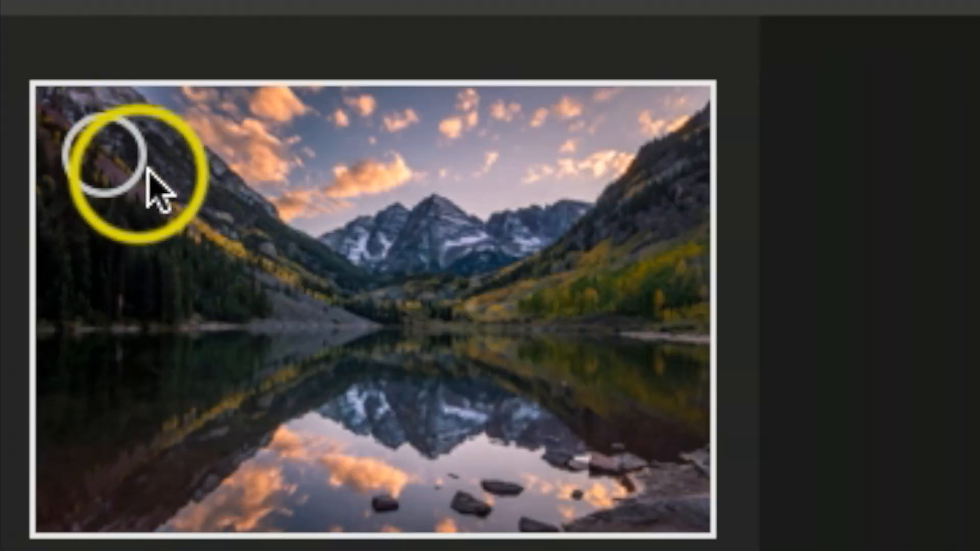
{"action": "left_click", "coordinate": [104, 154]}
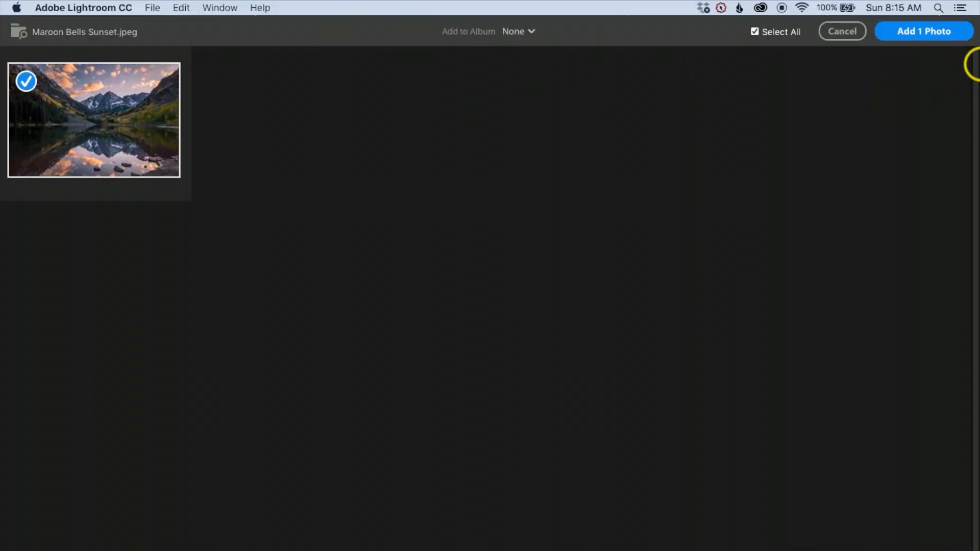
{"action": "left_click", "coordinate": [917, 30]}
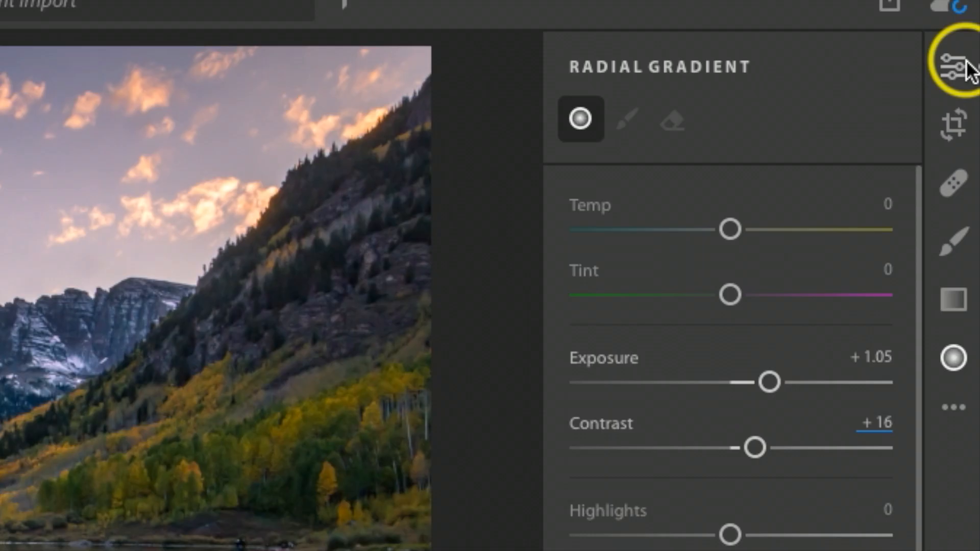
In the photo's Light adjustments, set Exposure to +0.24 and Blacks to +1
{"action": "left_click", "coordinate": [969, 62]}
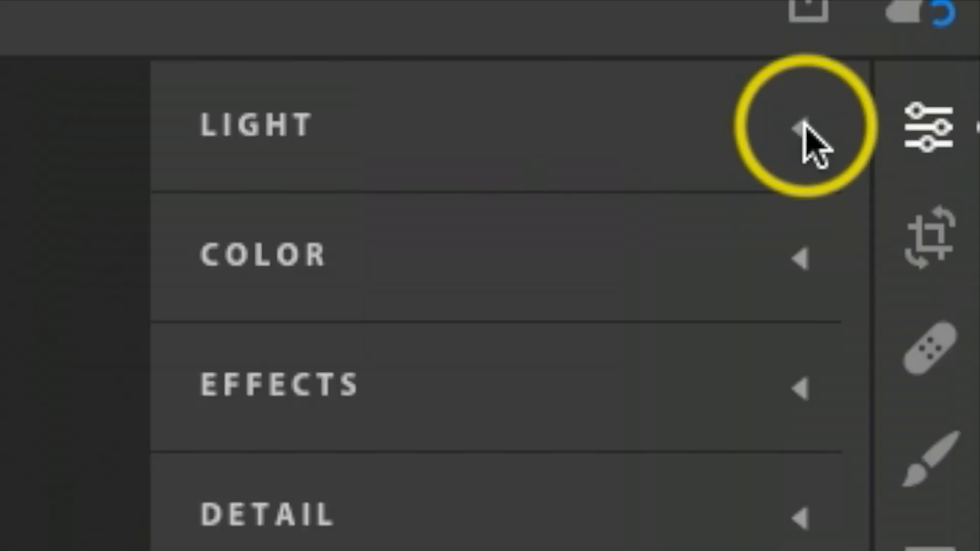
{"action": "left_click", "coordinate": [937, 62]}
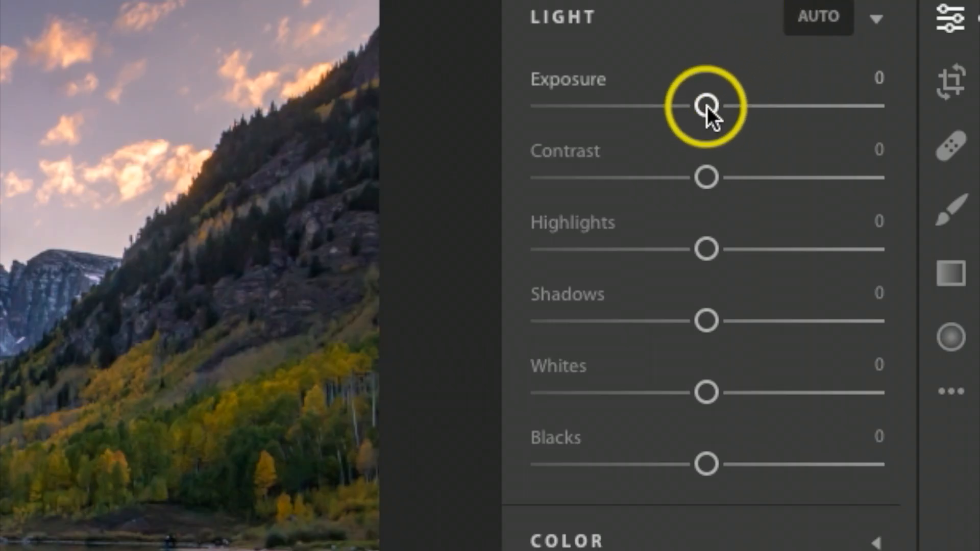
{"action": "left_click_drag", "start_coordinate": [506, 279], "coordinate": [518, 281]}
{"action": "left_click_drag", "start_coordinate": [714, 107], "coordinate": [714, 105]}
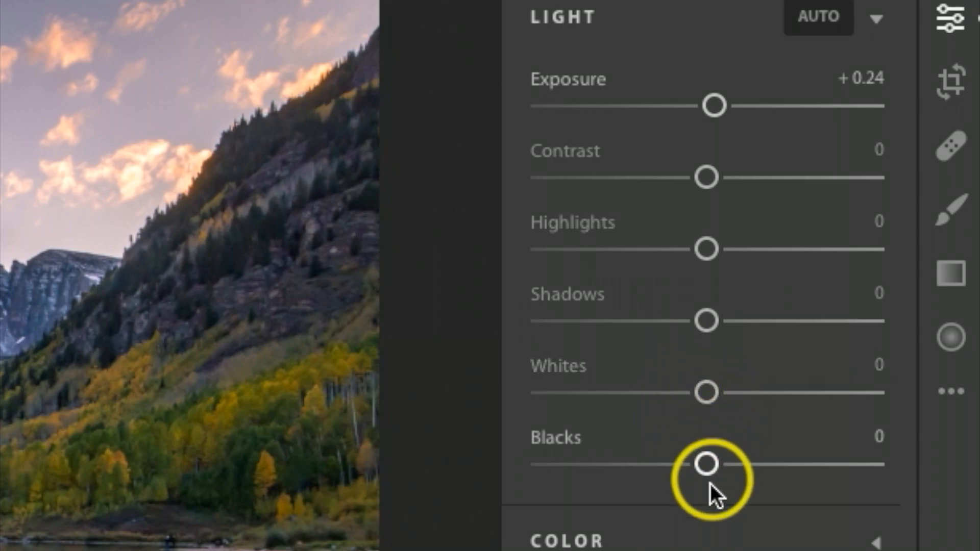
{"action": "left_click_drag", "start_coordinate": [704, 466], "coordinate": [720, 476]}
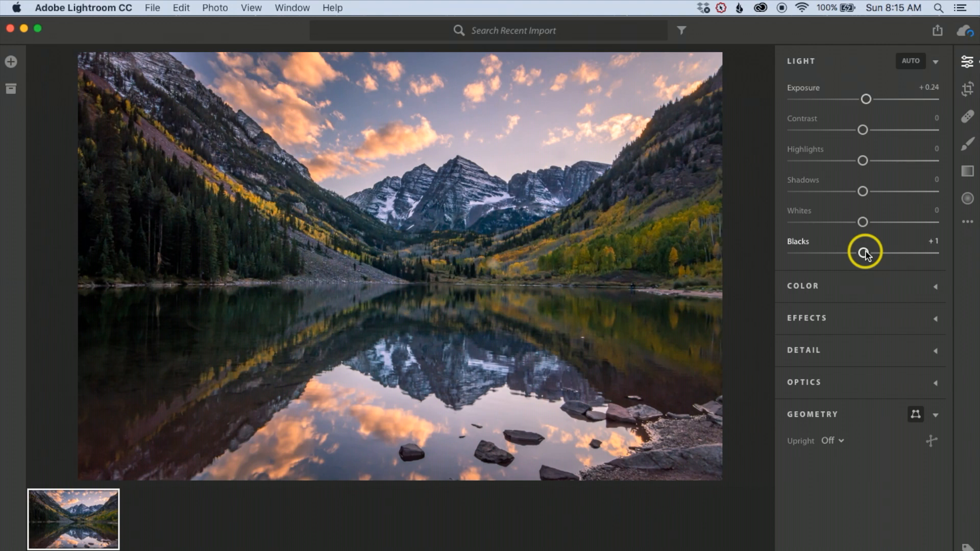
{"action": "left_click", "coordinate": [936, 62]}
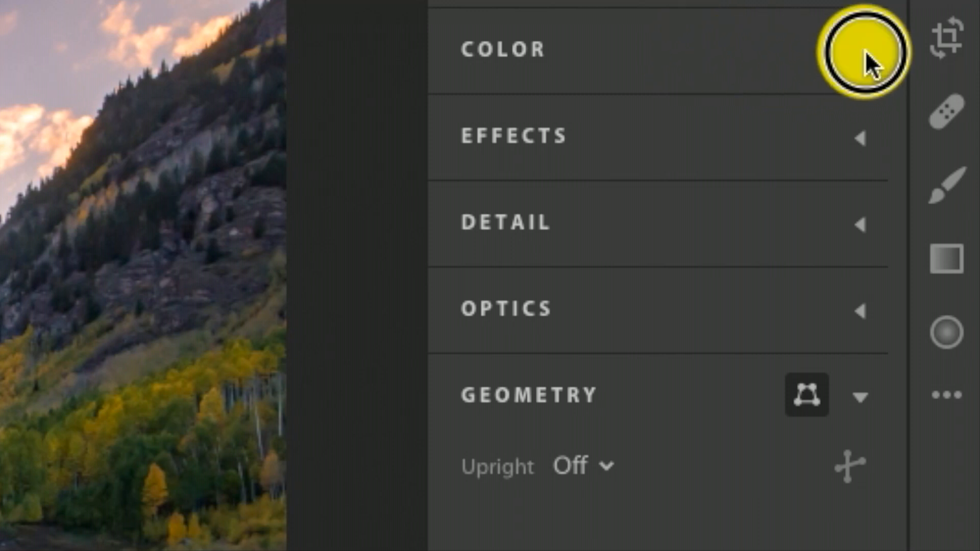
In the photo's Color adjustments, set Vibrance to +12 and Saturation to +11
{"action": "left_click", "coordinate": [865, 51]}
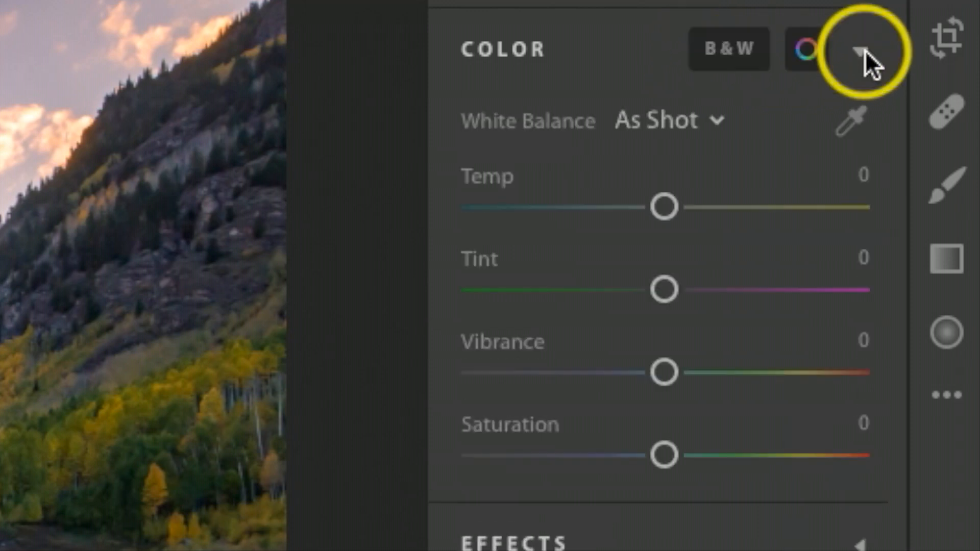
{"action": "left_click_drag", "start_coordinate": [665, 372], "coordinate": [692, 372]}
{"action": "mouse_move", "coordinate": [676, 449]}
{"action": "left_mouse_down"}
{"action": "mouse_move", "coordinate": [709, 449]}
{"action": "mouse_move", "coordinate": [690, 451]}
{"action": "left_mouse_up"}
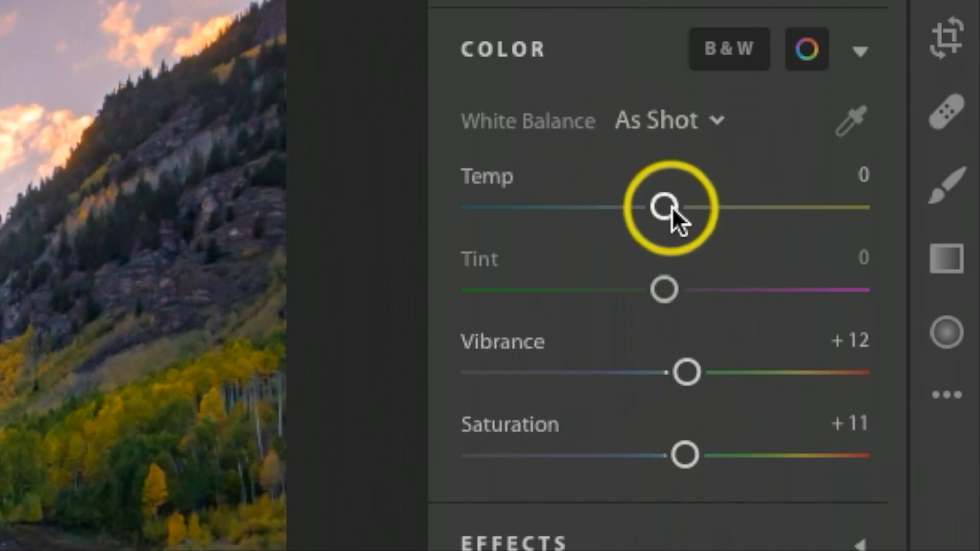
{"action": "left_click", "coordinate": [868, 52]}
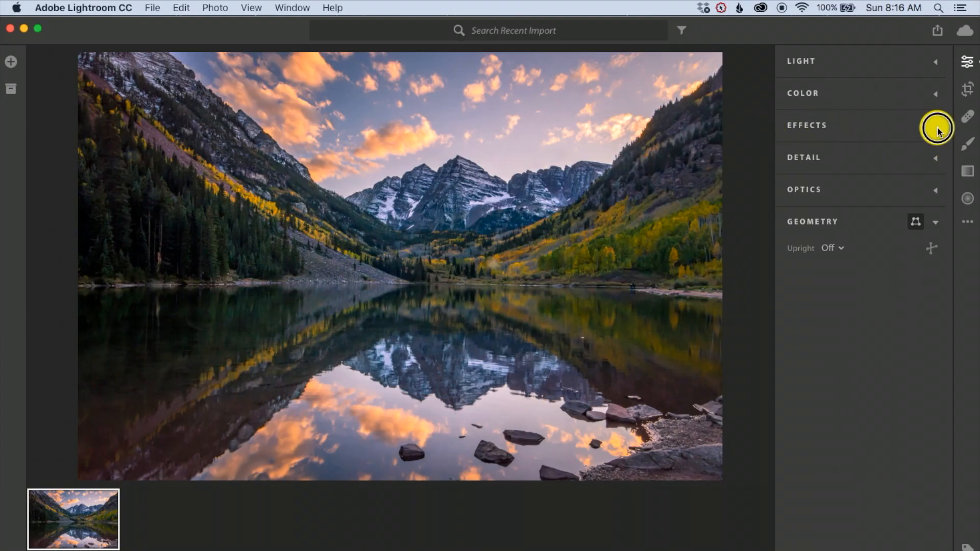
In the photo's Effects adjustments, set Clarity to +6 and Dehaze to +4, and try out the Vignette amount
{"action": "left_click", "coordinate": [938, 130]}
{"action": "left_click_drag", "start_coordinate": [592, 204], "coordinate": [605, 204]}
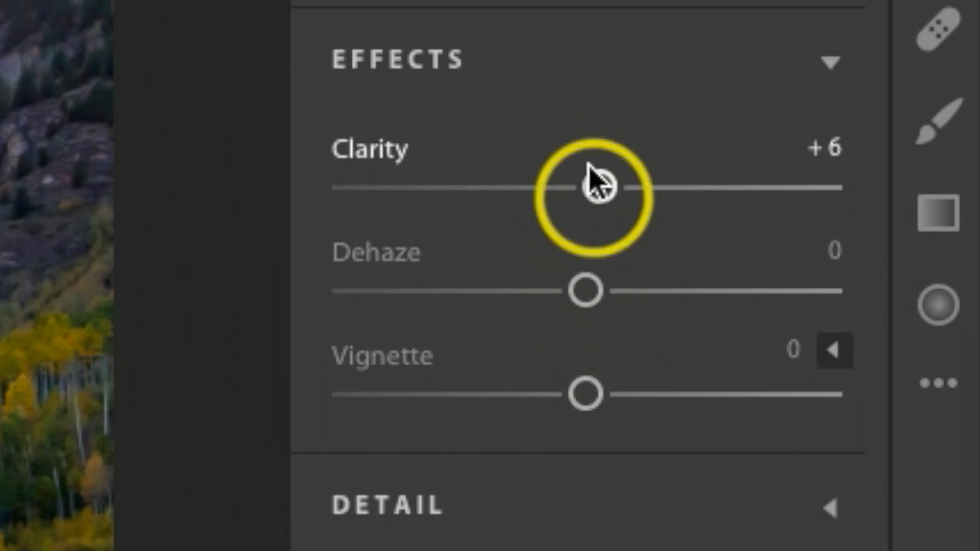
{"action": "left_click", "coordinate": [598, 301]}
{"action": "left_click_drag", "start_coordinate": [598, 301], "coordinate": [608, 302]}
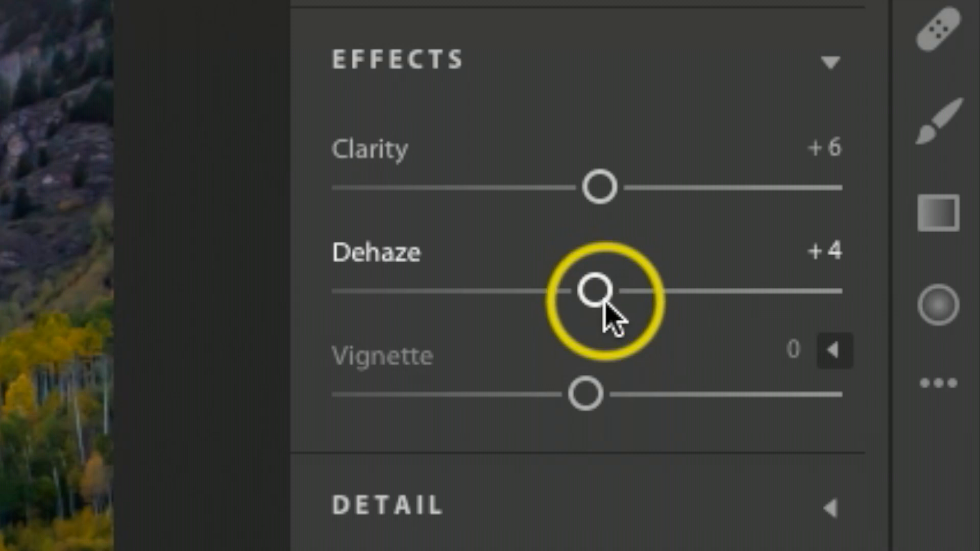
{"action": "left_click_drag", "start_coordinate": [597, 400], "coordinate": [634, 406]}
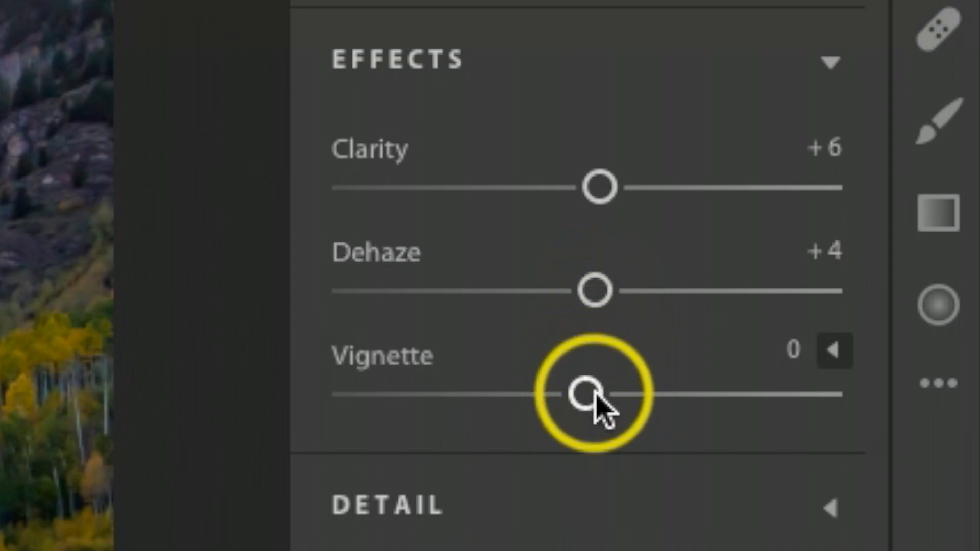
{"action": "mouse_move", "coordinate": [876, 228]}
{"action": "left_mouse_down"}
{"action": "mouse_move", "coordinate": [892, 230]}
{"action": "mouse_move", "coordinate": [859, 230]}
{"action": "left_mouse_up"}
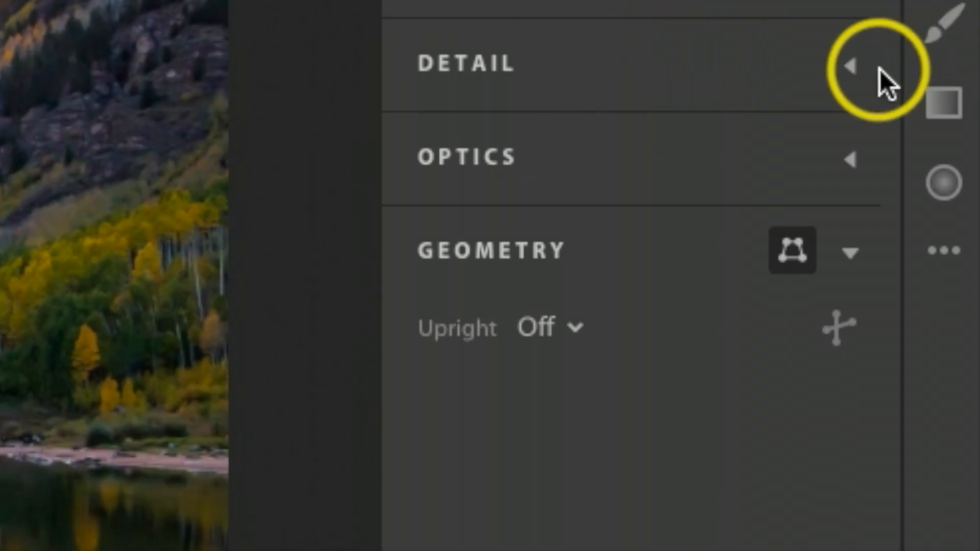
In the photo's Detail adjustments, set Noise Reduction to 9
{"action": "left_click", "coordinate": [936, 259]}
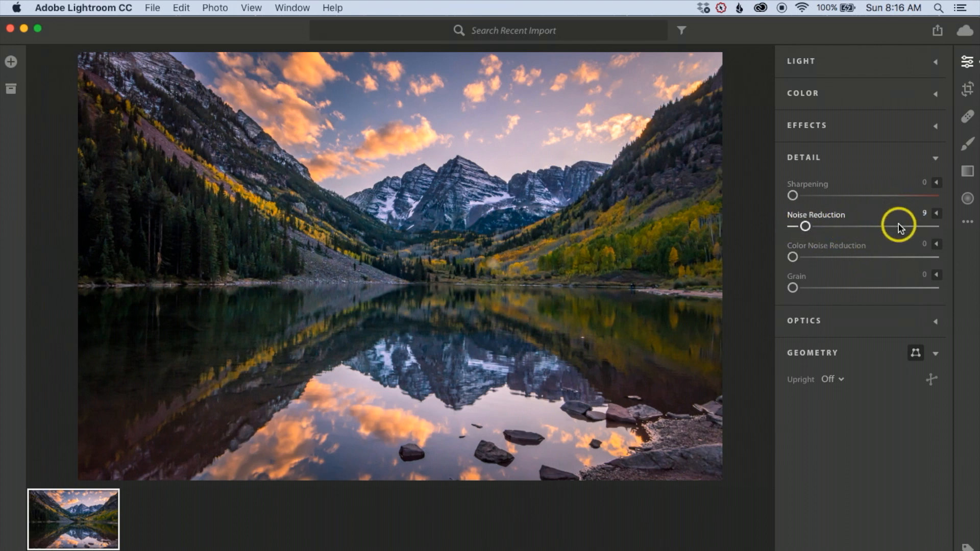
{"action": "left_click", "coordinate": [937, 161]}
Enable lens corrections for the photo in the Optics adjustments
{"action": "left_click", "coordinate": [803, 193]}
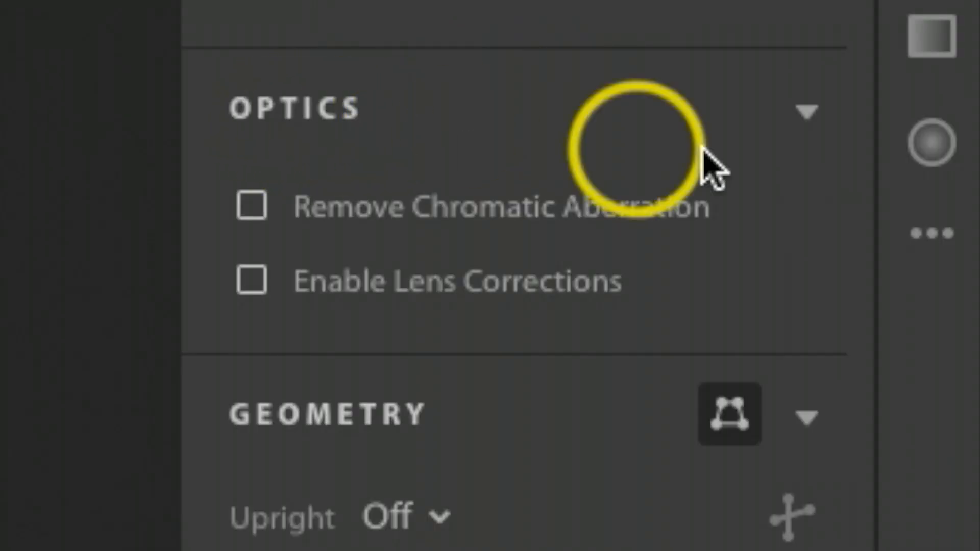
{"action": "left_click", "coordinate": [810, 121]}
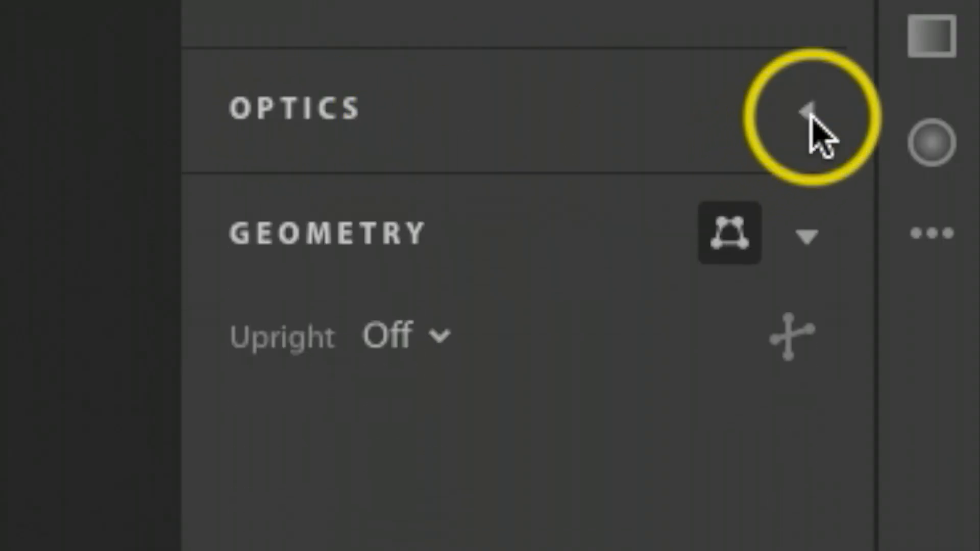
{"action": "left_click", "coordinate": [801, 118]}
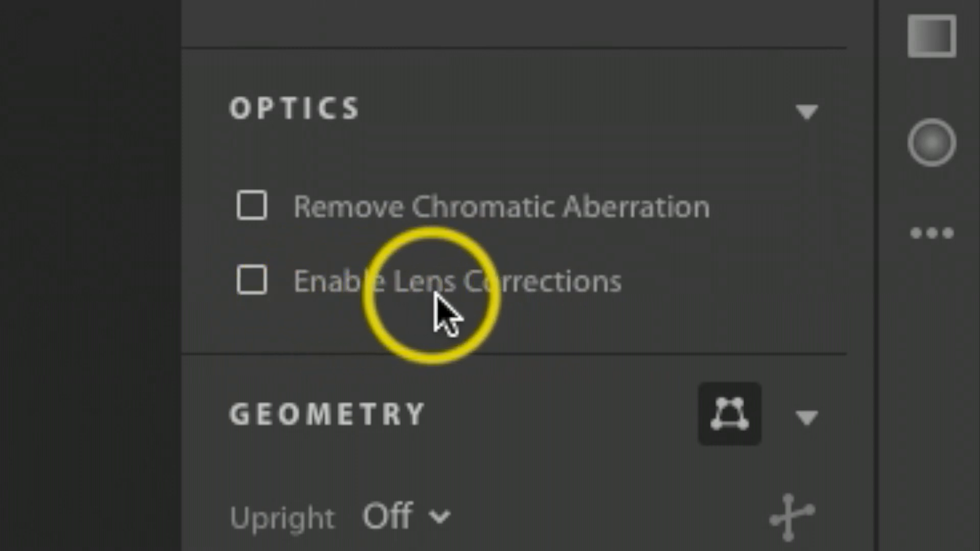
{"action": "left_click", "coordinate": [257, 292]}
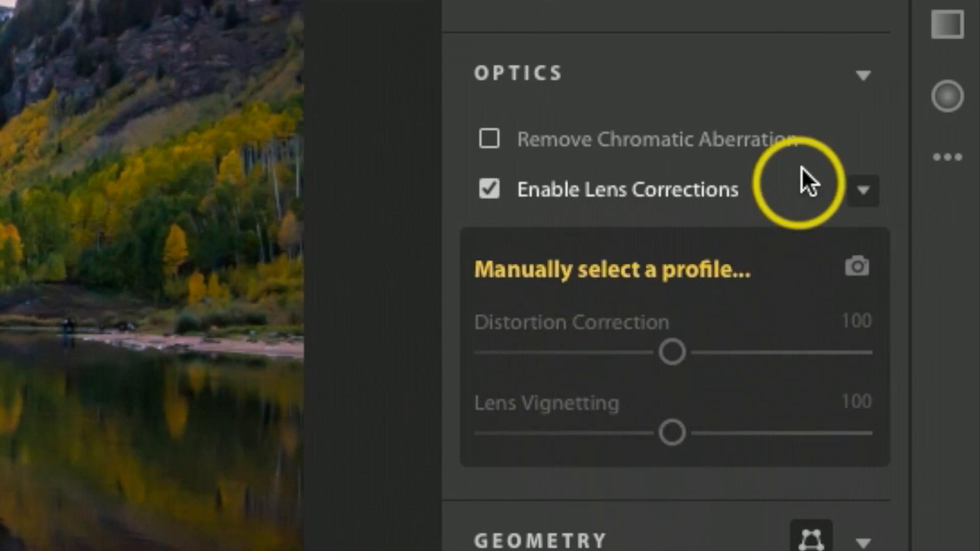
{"action": "left_click", "coordinate": [867, 76]}
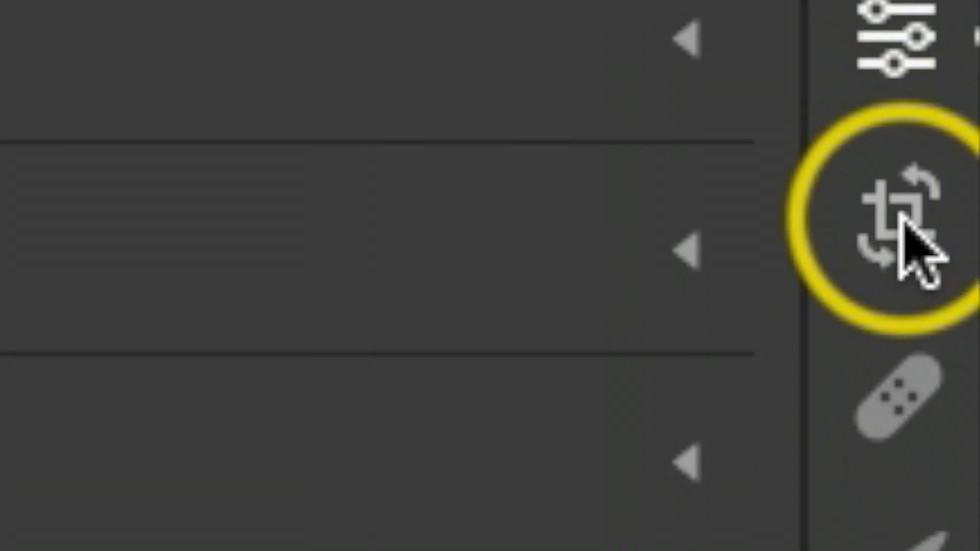
Try cropping the photo at its right and bottom edges, then restore the full frame
{"action": "left_click", "coordinate": [969, 89]}
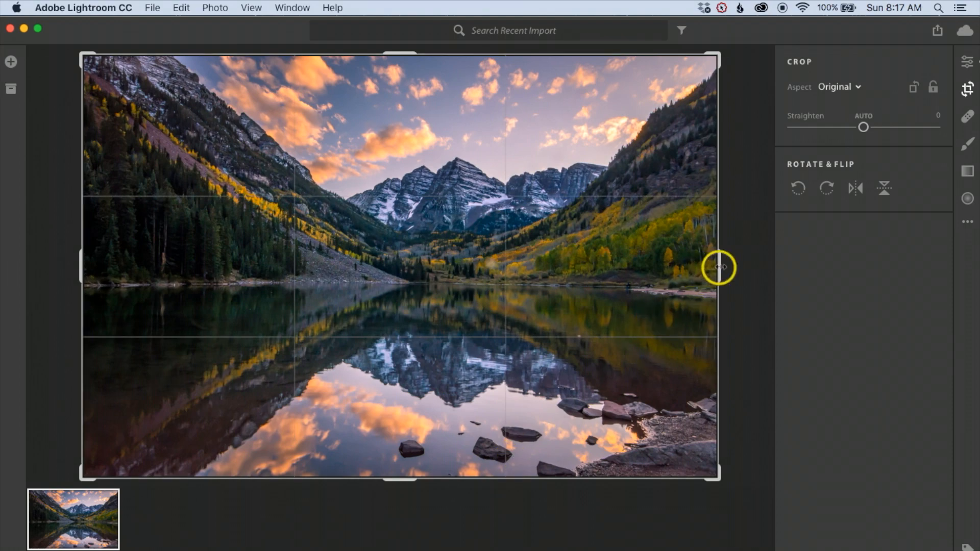
{"action": "left_click_drag", "start_coordinate": [700, 267], "coordinate": [704, 267]}
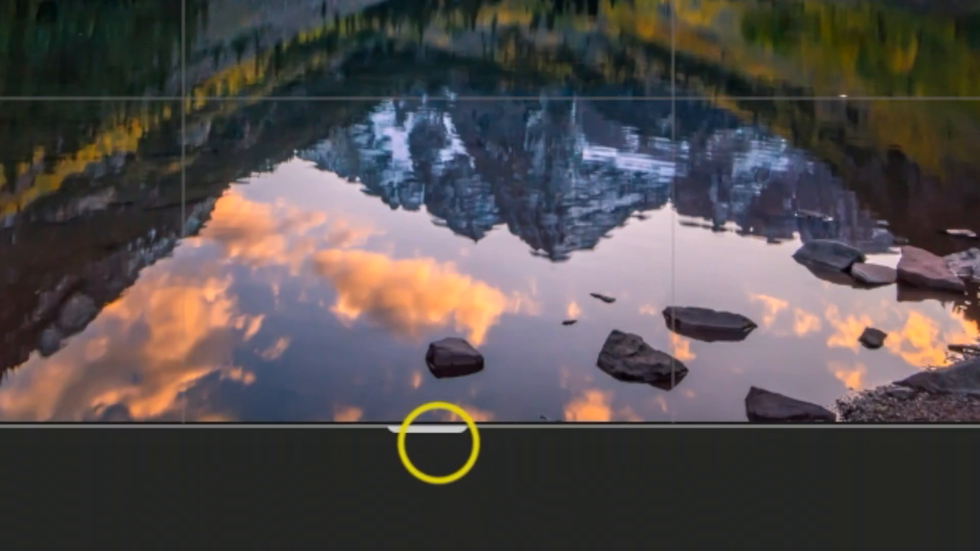
{"action": "left_click_drag", "start_coordinate": [438, 437], "coordinate": [431, 457]}
{"action": "left_click_drag", "start_coordinate": [430, 457], "coordinate": [430, 458]}
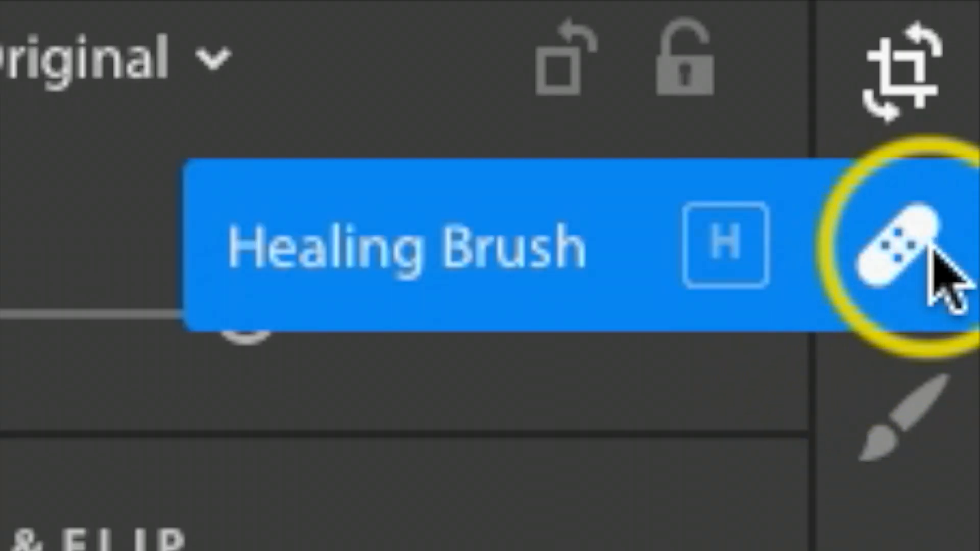
Remove the small leftmost rock in the lake with the Healing Brush, moving the source area up onto the reflected clouds
{"action": "left_click", "coordinate": [924, 266]}
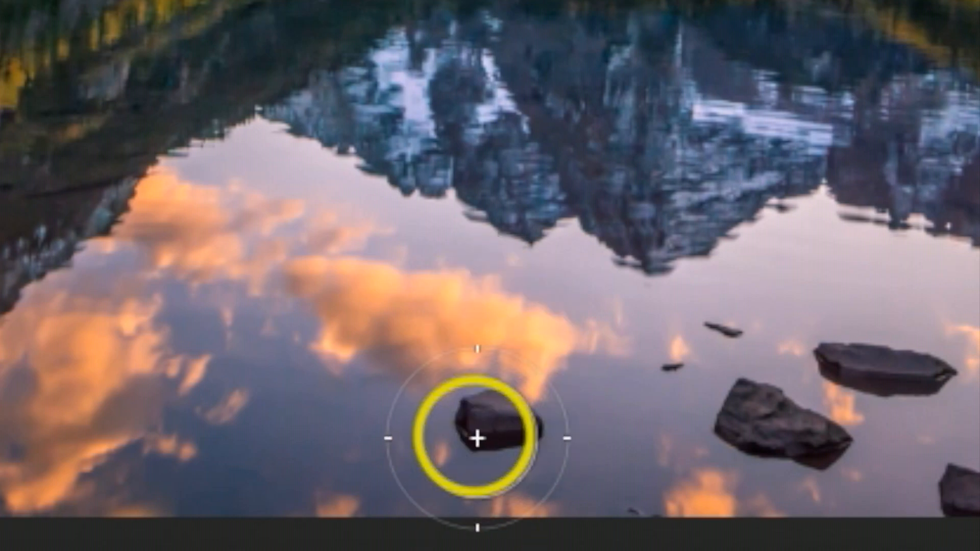
{"action": "left_click", "coordinate": [500, 421]}
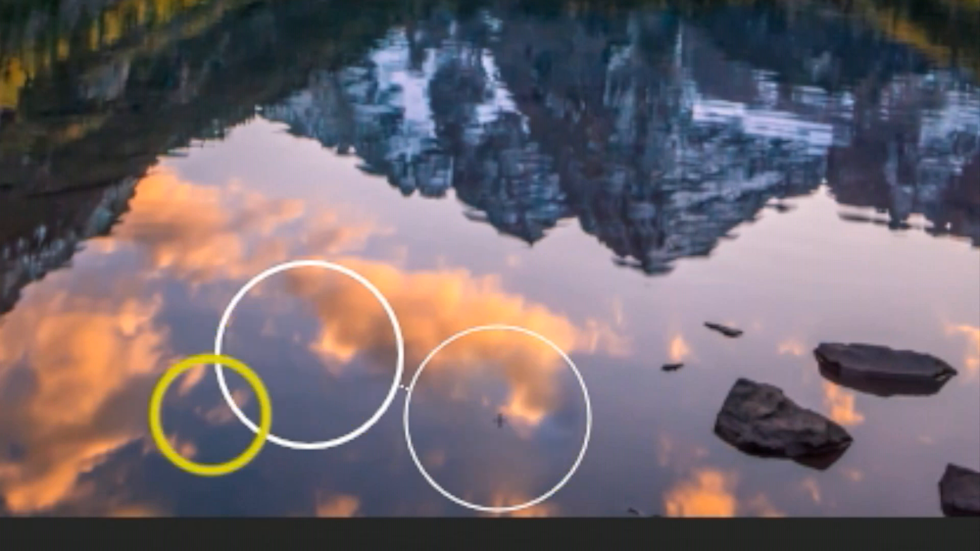
{"action": "mouse_move", "coordinate": [312, 362]}
{"action": "left_mouse_down"}
{"action": "mouse_move", "coordinate": [317, 311]}
{"action": "mouse_move", "coordinate": [317, 321]}
{"action": "left_mouse_up"}
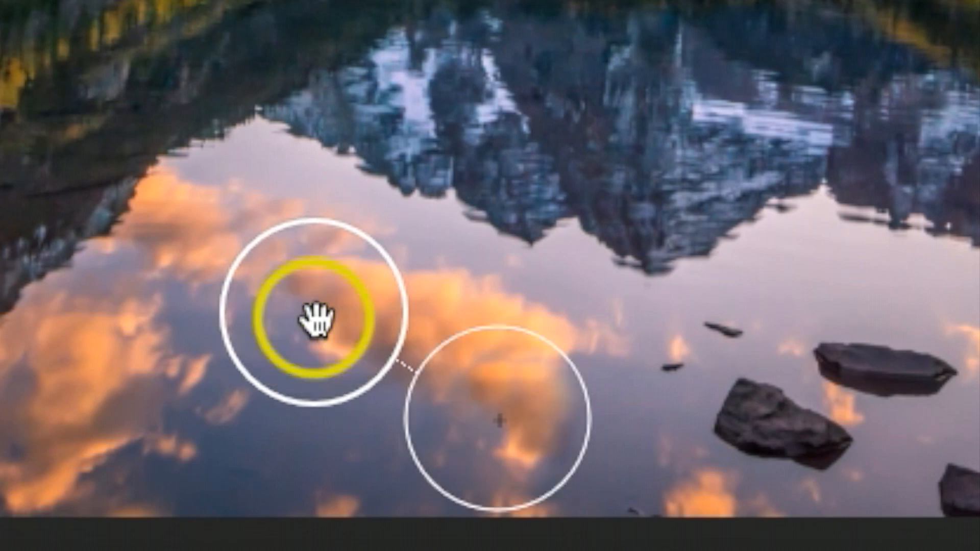
{"action": "left_click", "coordinate": [748, 438]}
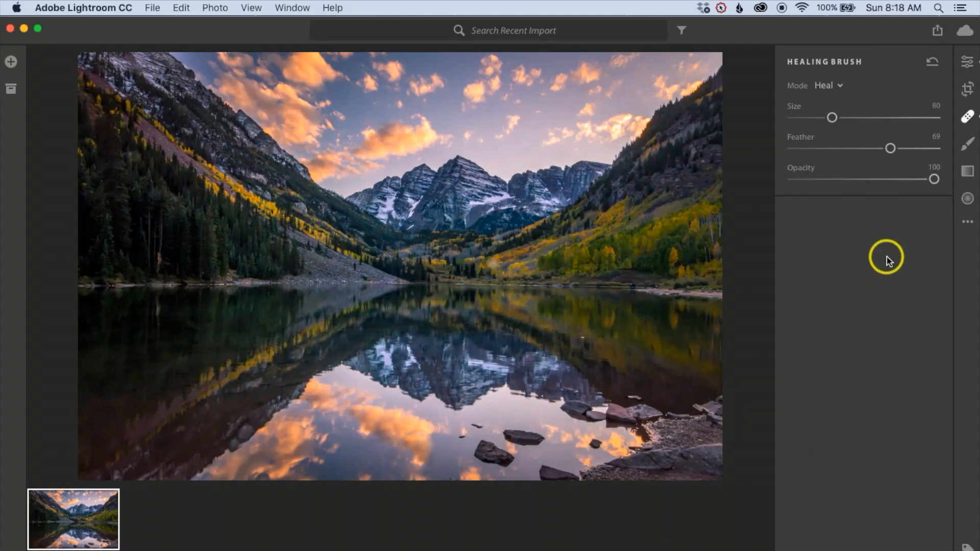
{"action": "left_click", "coordinate": [937, 135]}
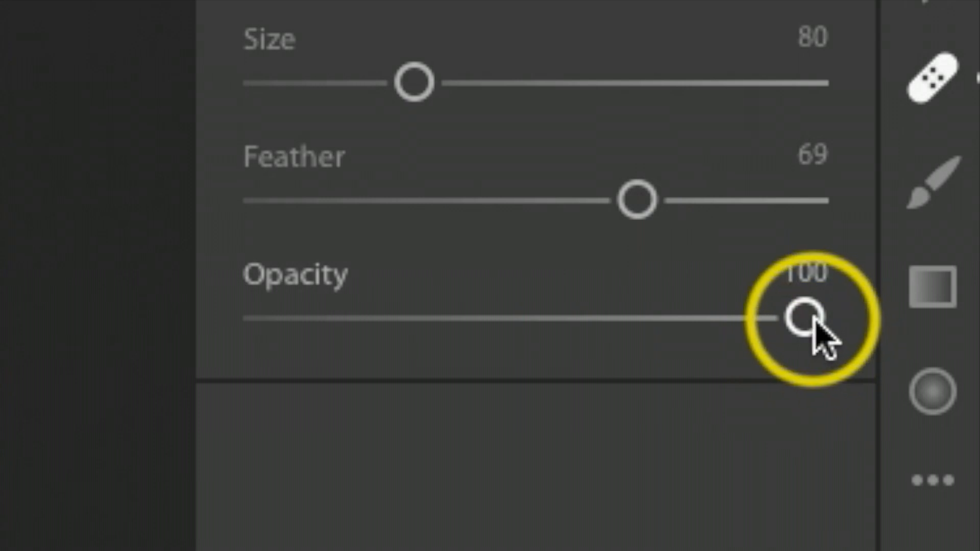
Paint over the autumn trees on the right hillside using an adjustment Brush with Exposure +0.97 and Contrast +16
{"action": "left_click", "coordinate": [934, 189]}
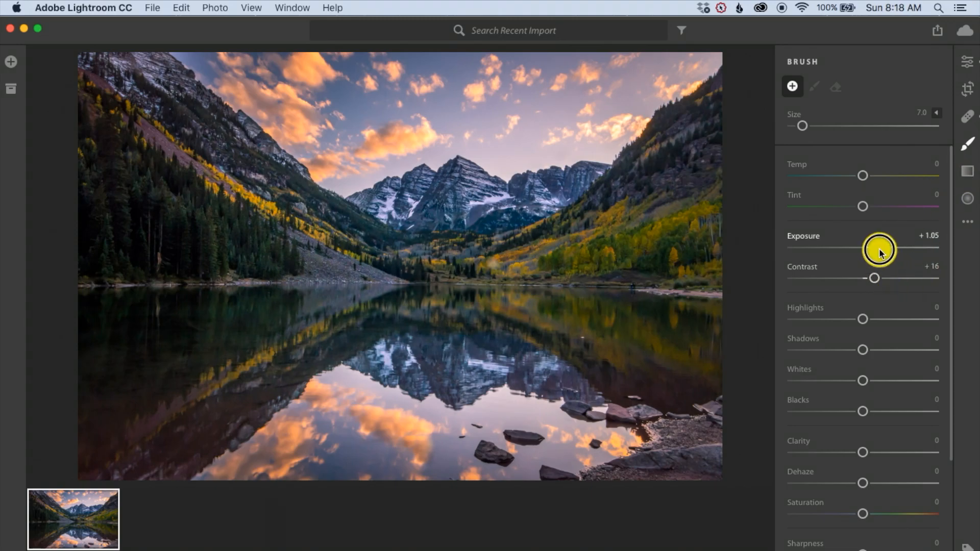
{"action": "left_click_drag", "start_coordinate": [879, 251], "coordinate": [880, 249]}
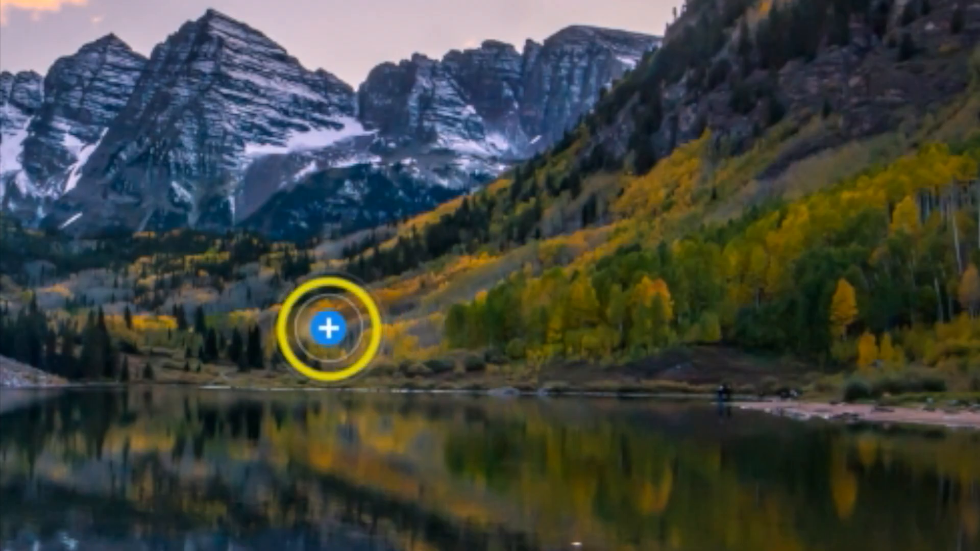
{"action": "mouse_move", "coordinate": [498, 261]}
{"action": "left_mouse_down"}
{"action": "mouse_move", "coordinate": [569, 237]}
{"action": "mouse_move", "coordinate": [618, 241]}
{"action": "left_mouse_up"}
{"action": "mouse_move", "coordinate": [684, 269]}
{"action": "left_mouse_down"}
{"action": "mouse_move", "coordinate": [579, 317]}
{"action": "mouse_move", "coordinate": [777, 274]}
{"action": "mouse_move", "coordinate": [903, 332]}
{"action": "mouse_move", "coordinate": [875, 332]}
{"action": "mouse_move", "coordinate": [939, 353]}
{"action": "left_mouse_up"}
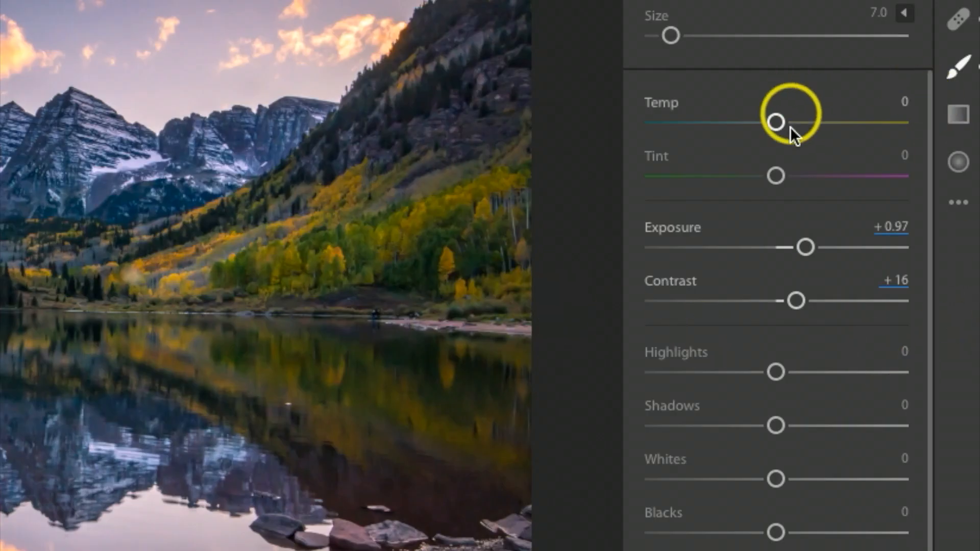
Set the hillside brush adjustment's Exposure to +1.41 and its Saturation to +30
{"action": "left_click_drag", "start_coordinate": [801, 247], "coordinate": [822, 246]}
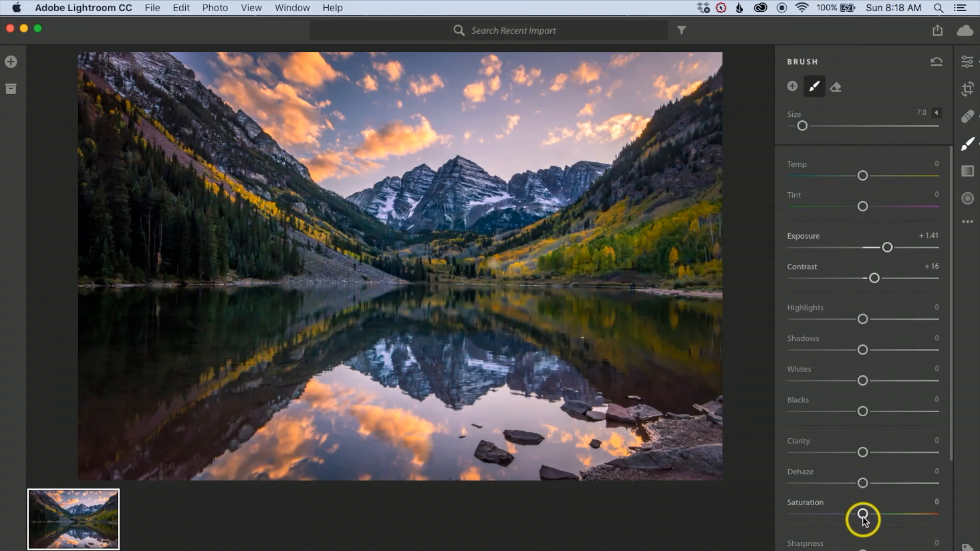
{"action": "left_click_drag", "start_coordinate": [862, 519], "coordinate": [870, 519]}
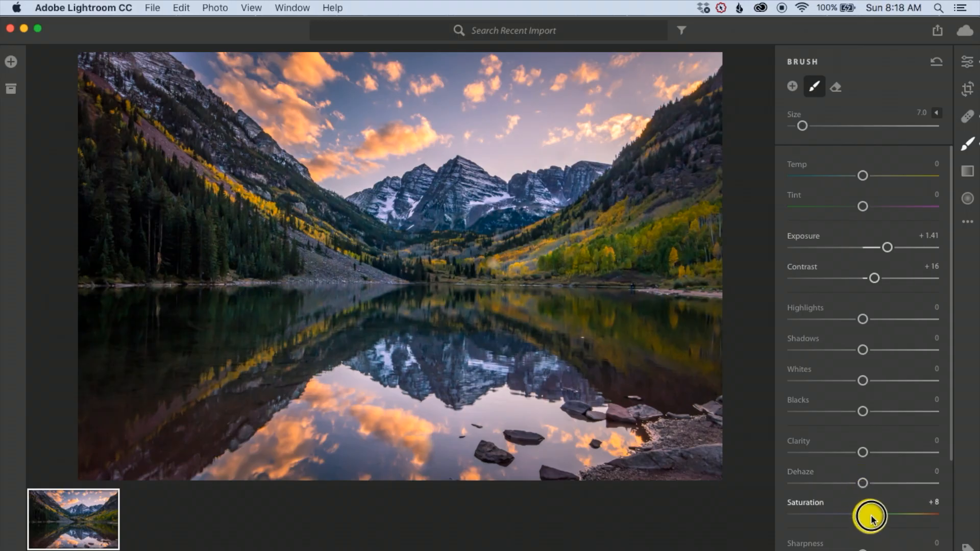
{"action": "left_click_drag", "start_coordinate": [886, 515], "coordinate": [875, 507]}
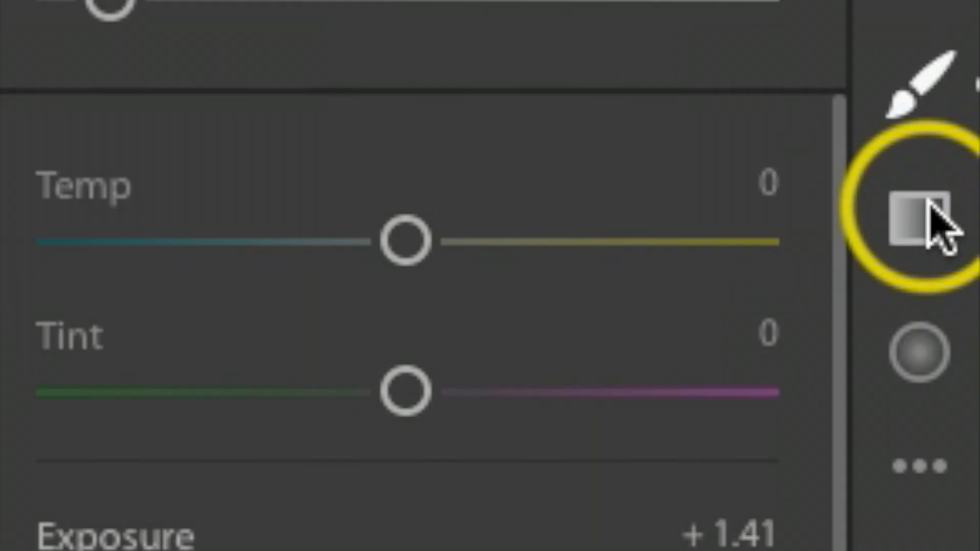
Add a slightly tilted linear gradient from the sky down across the peaks, with Exposure +0.16 and Clarity +9
{"action": "left_click", "coordinate": [969, 170]}
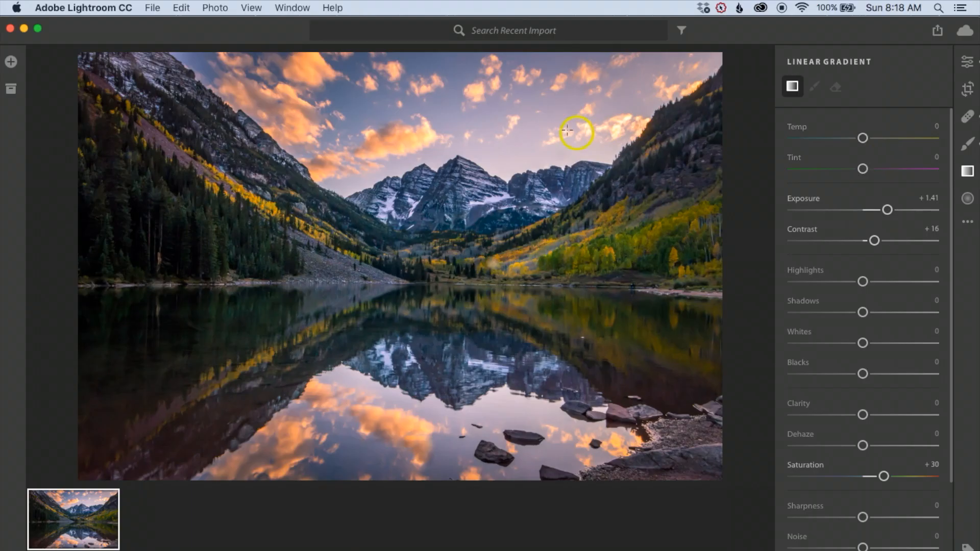
{"action": "mouse_move", "coordinate": [451, 140]}
{"action": "left_mouse_down"}
{"action": "mouse_move", "coordinate": [456, 238]}
{"action": "mouse_move", "coordinate": [416, 265]}
{"action": "left_mouse_up"}
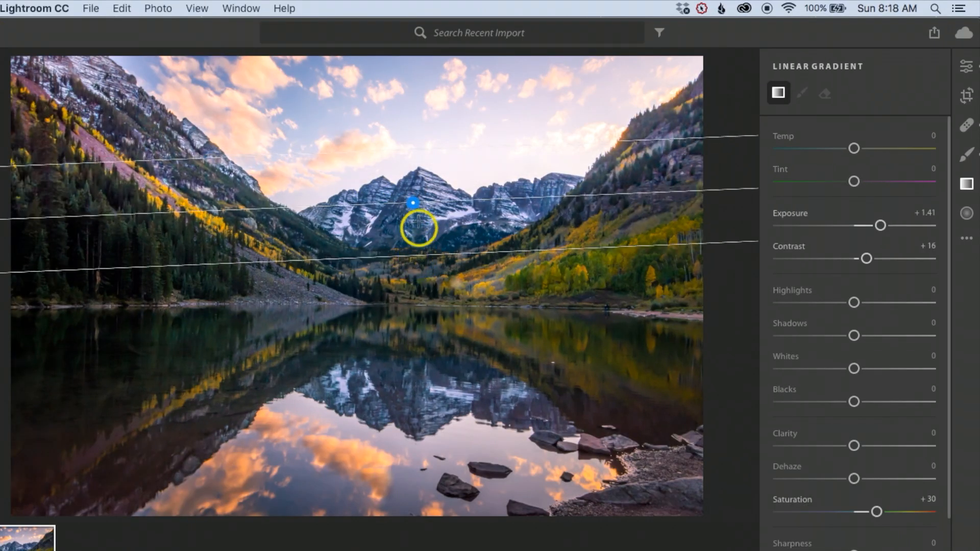
{"action": "left_click_drag", "start_coordinate": [414, 207], "coordinate": [413, 223]}
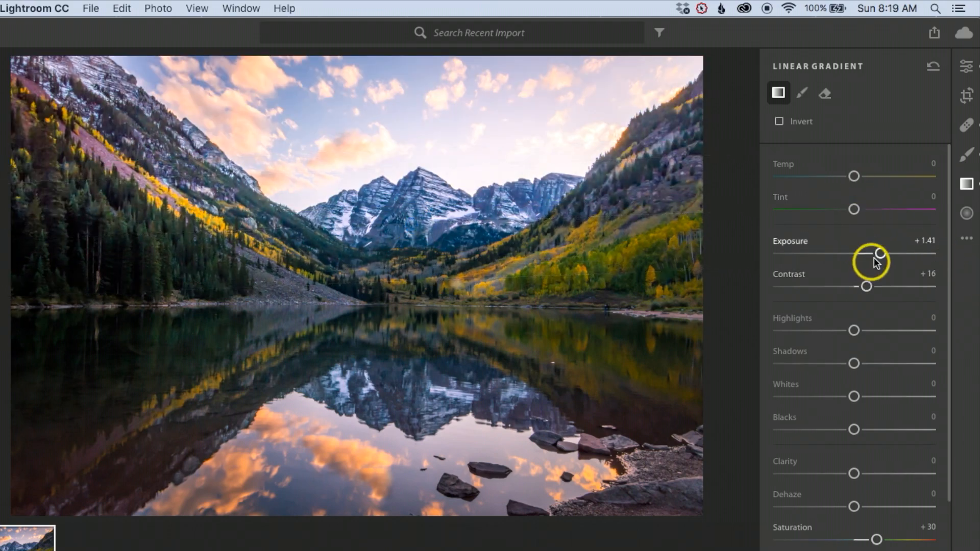
{"action": "left_click_drag", "start_coordinate": [882, 252], "coordinate": [859, 250]}
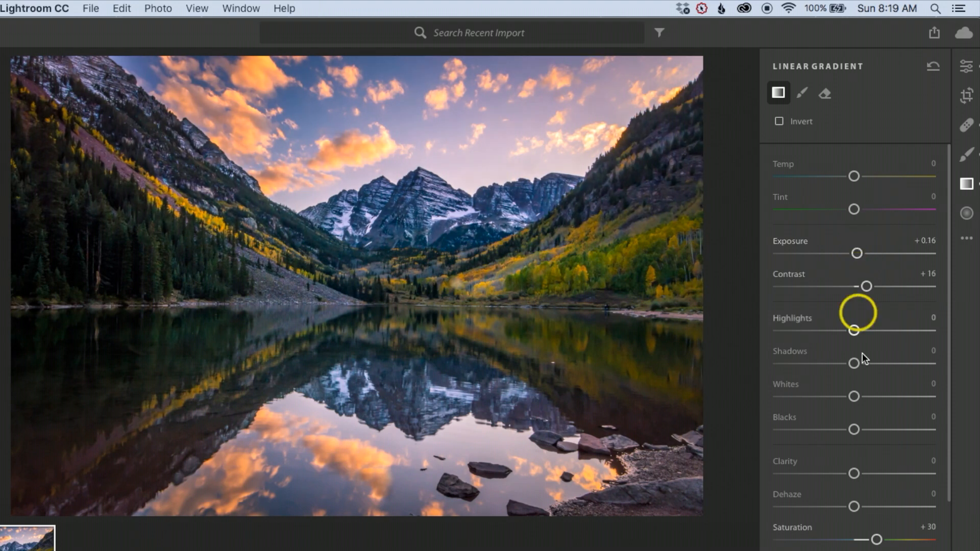
{"action": "left_click_drag", "start_coordinate": [855, 474], "coordinate": [863, 474]}
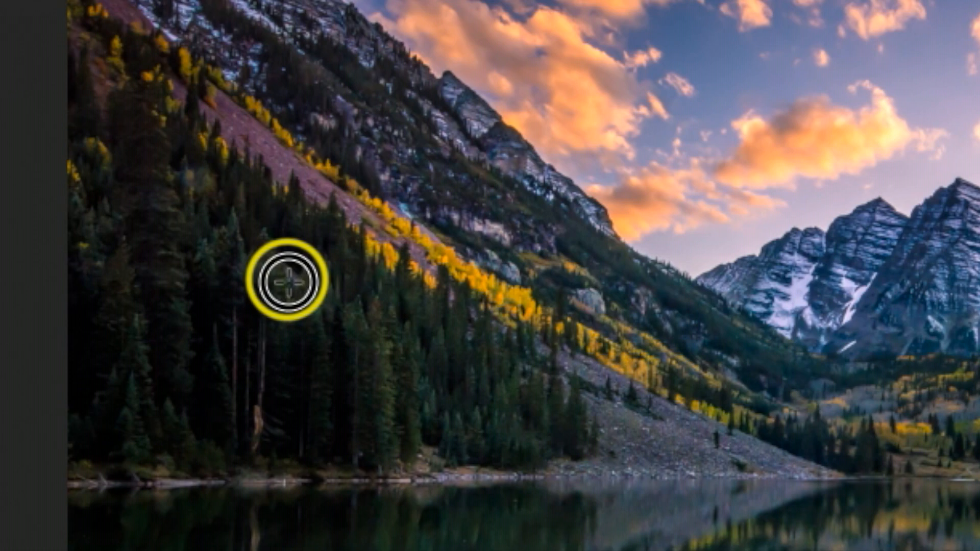
Draw a radial gradient over the dark evergreens on the left slope, shape it to follow the slope, and set Exposure to +0.66
{"action": "left_click_drag", "start_coordinate": [171, 198], "coordinate": [265, 252]}
{"action": "left_click_drag", "start_coordinate": [511, 406], "coordinate": [525, 383]}
{"action": "left_click_drag", "start_coordinate": [458, 216], "coordinate": [482, 290]}
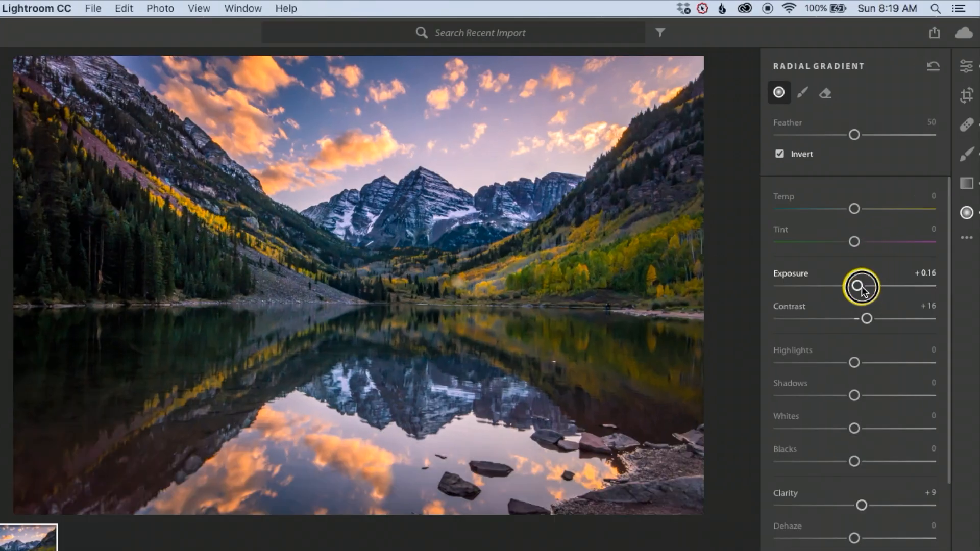
{"action": "left_click_drag", "start_coordinate": [859, 286], "coordinate": [868, 287]}
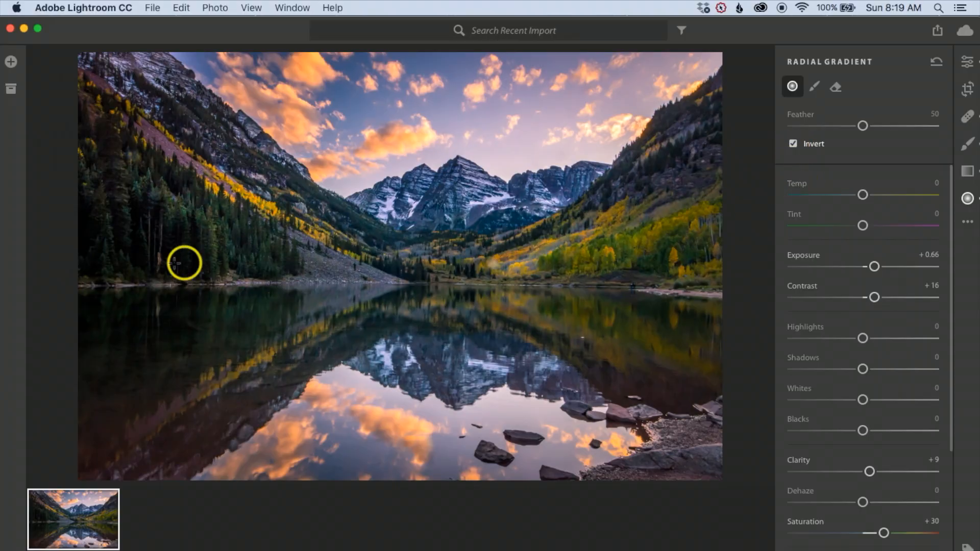
Turn off Invert for the radial gradient on the evergreens, set Exposure to +0.15, and turn Invert back on
{"action": "mouse_move", "coordinate": [147, 170]}
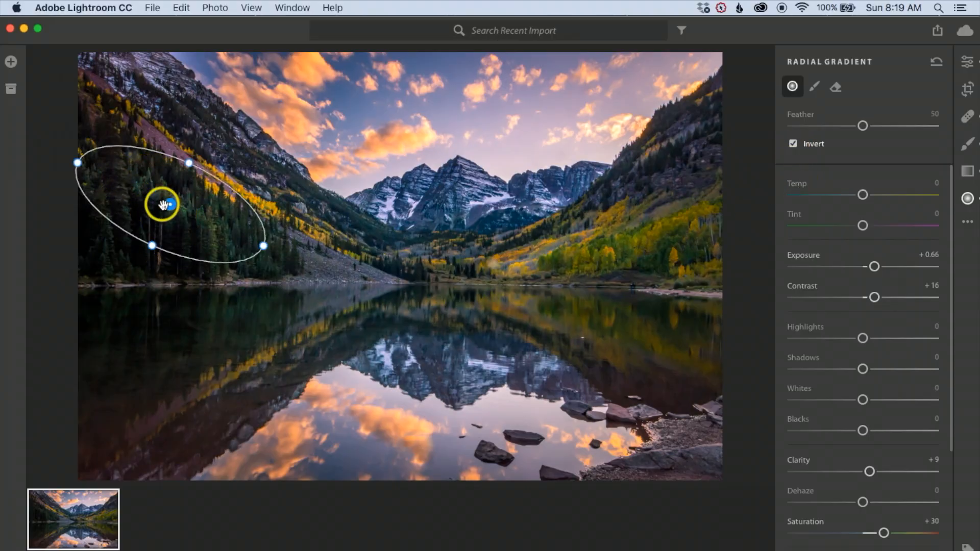
{"action": "left_click", "coordinate": [793, 145]}
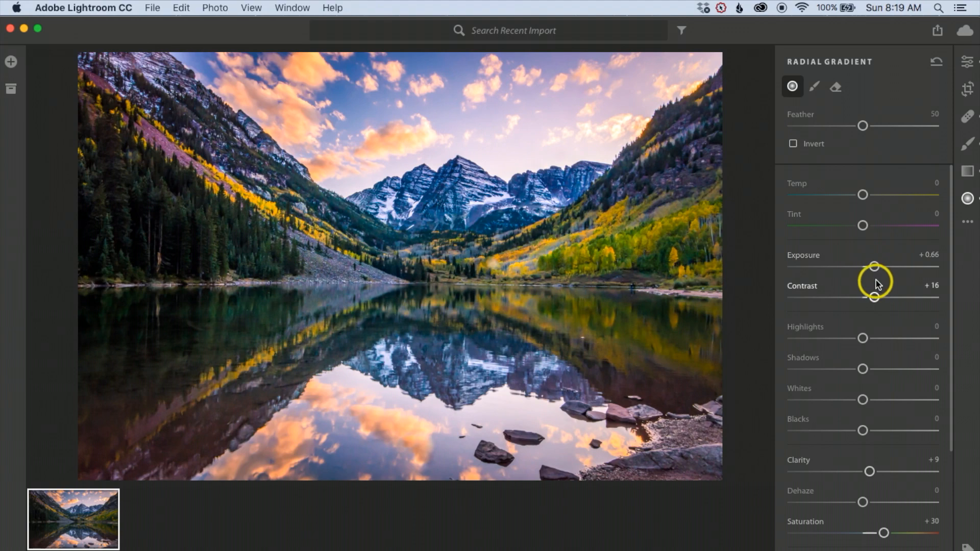
{"action": "left_click_drag", "start_coordinate": [868, 269], "coordinate": [866, 269]}
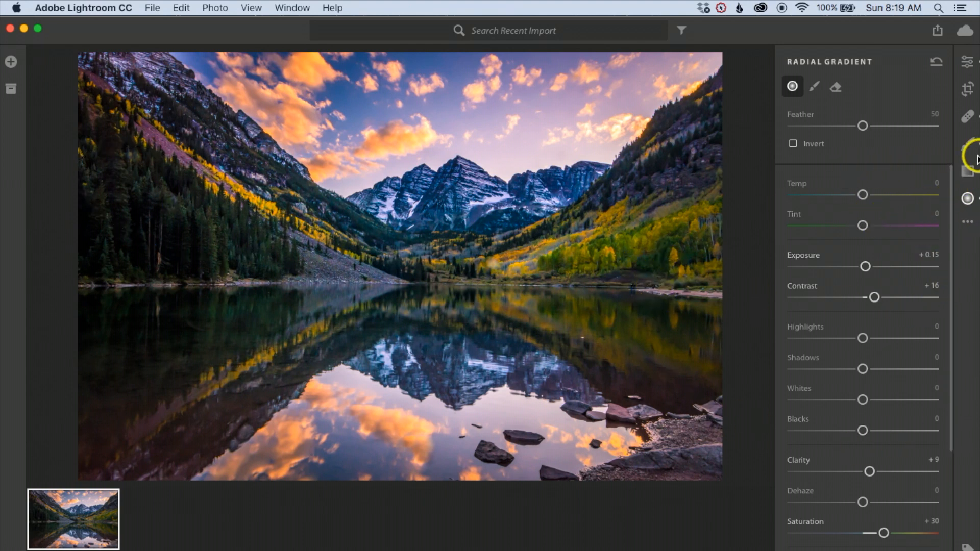
{"action": "left_click", "coordinate": [791, 144]}
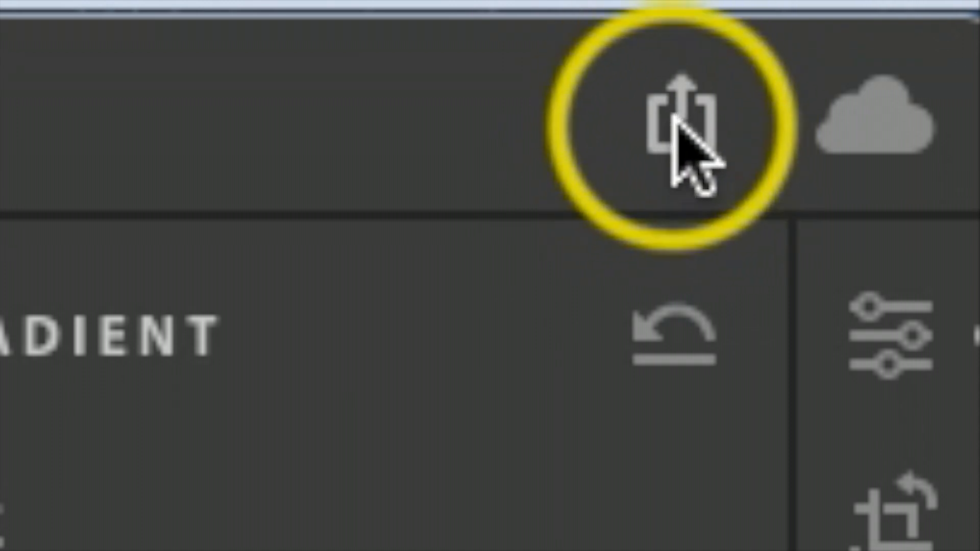
Set up saving the edited photo as a JPEG in the Desktop folder
{"action": "left_click", "coordinate": [676, 125]}
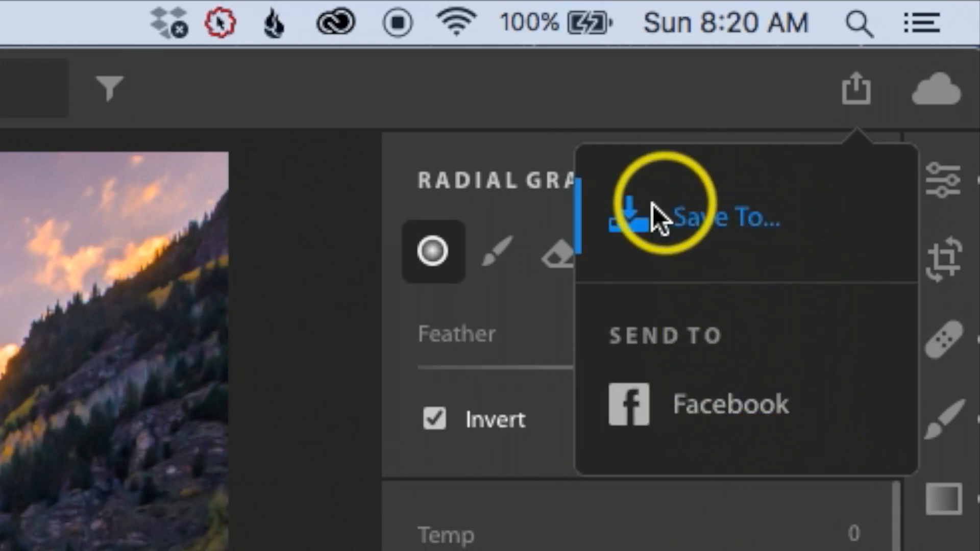
{"action": "left_click", "coordinate": [698, 220]}
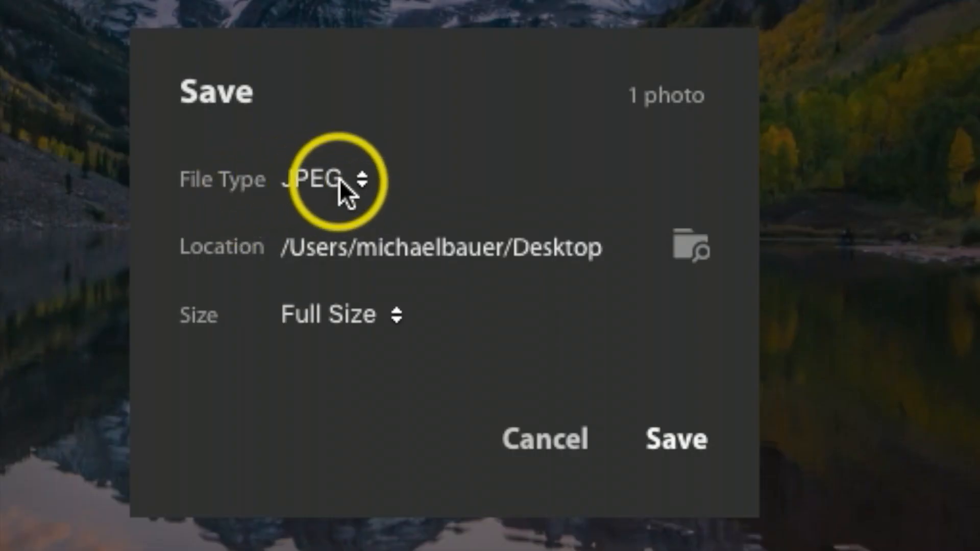
{"action": "left_click", "coordinate": [453, 268]}
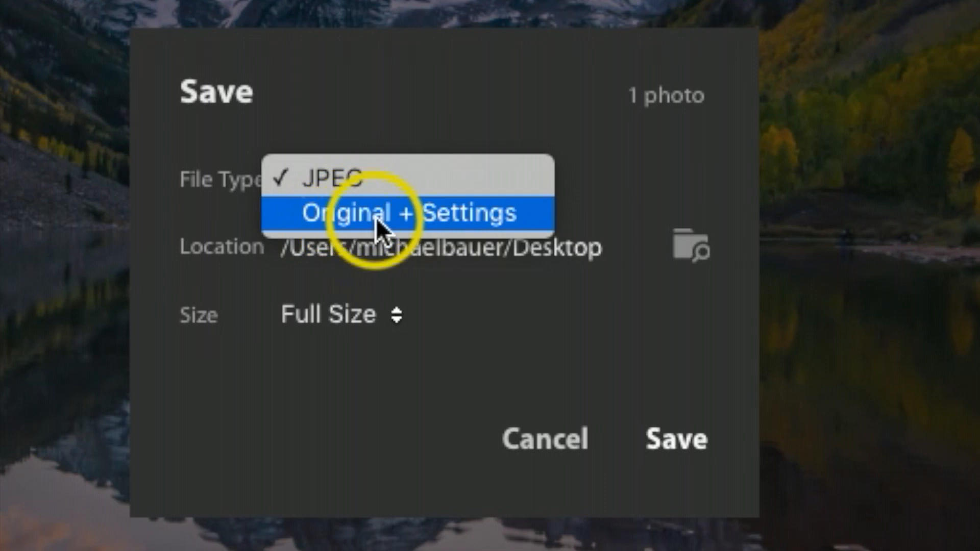
{"action": "left_click", "coordinate": [354, 178]}
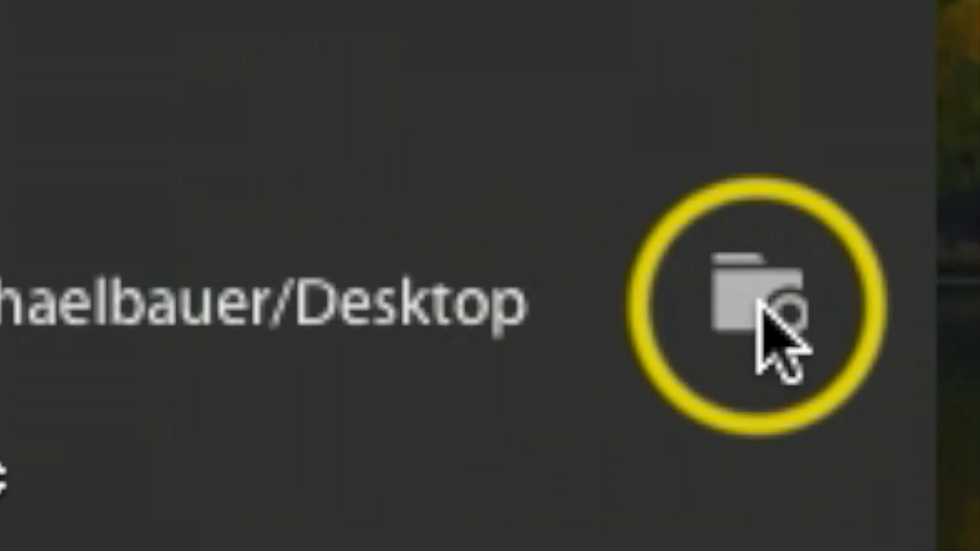
{"action": "left_click", "coordinate": [749, 295]}
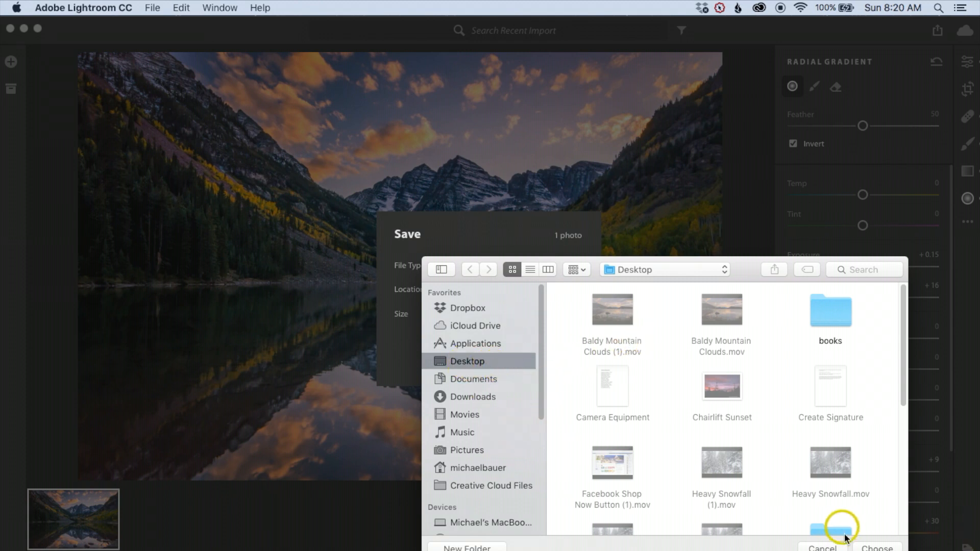
{"action": "left_click", "coordinate": [874, 547]}
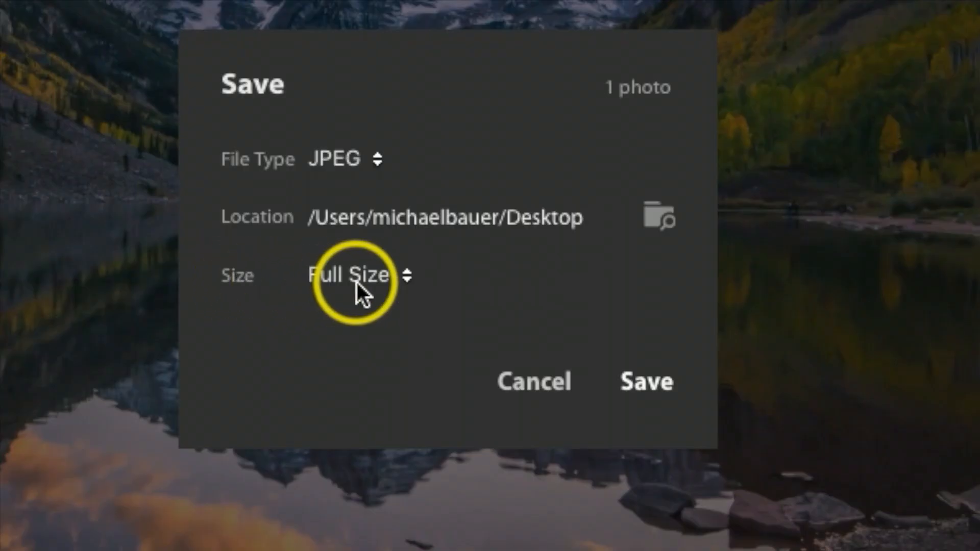
Try the Custom size for the saved JPEG, switch back to Full Size, and save the photo
{"action": "left_click", "coordinate": [449, 315]}
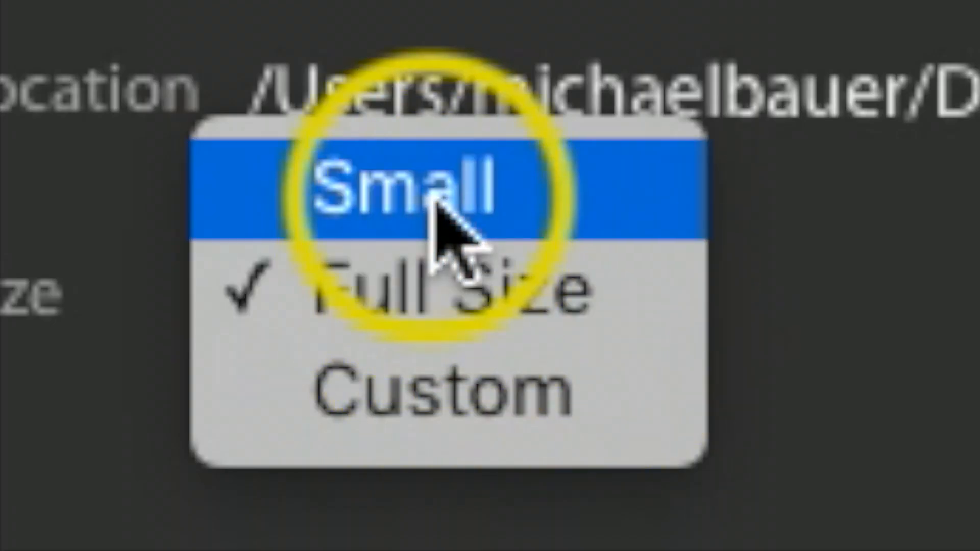
{"action": "left_click", "coordinate": [503, 396]}
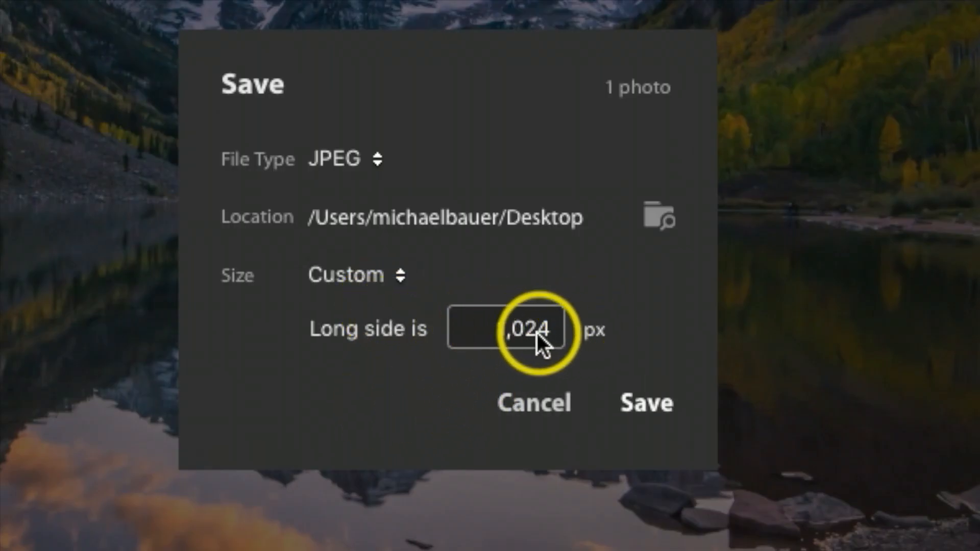
{"action": "left_click", "coordinate": [387, 284]}
{"action": "left_click", "coordinate": [360, 244]}
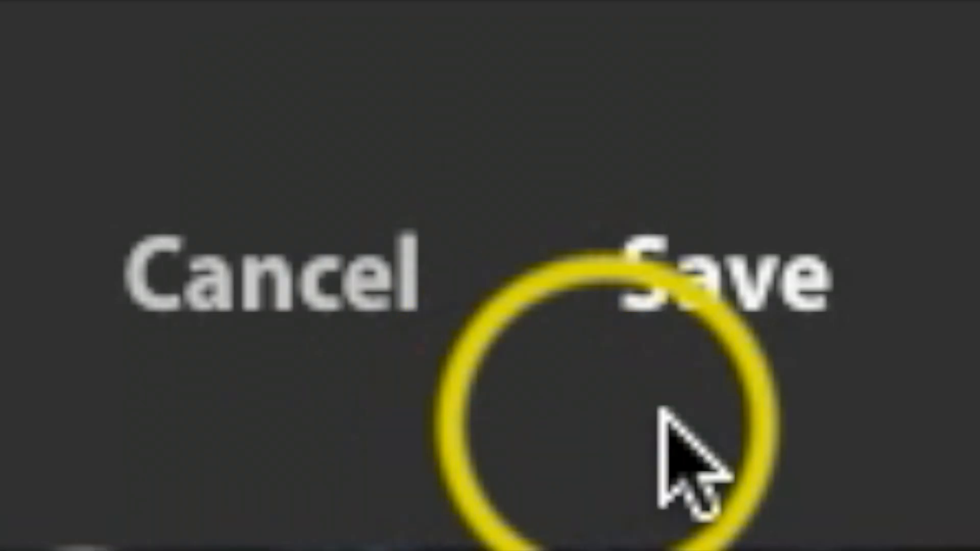
{"action": "left_click", "coordinate": [750, 306]}
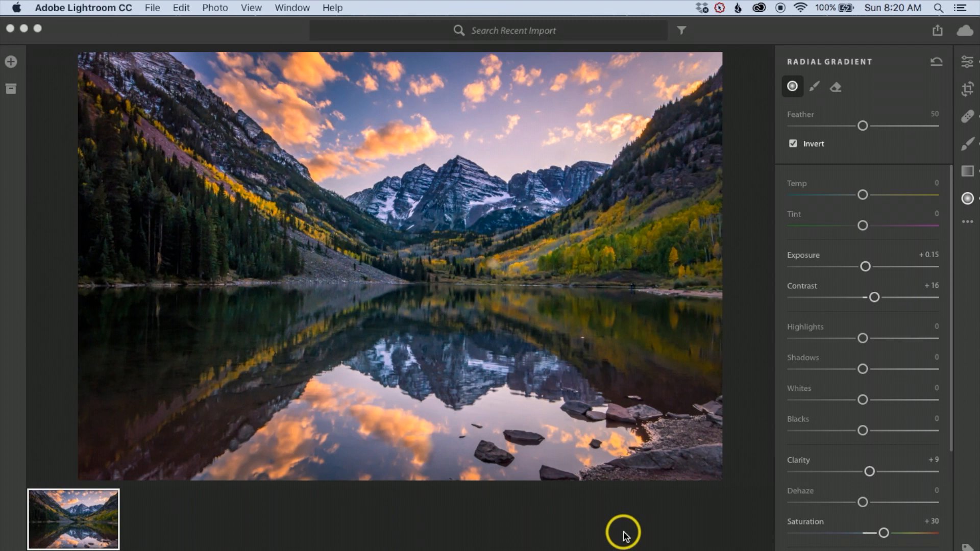